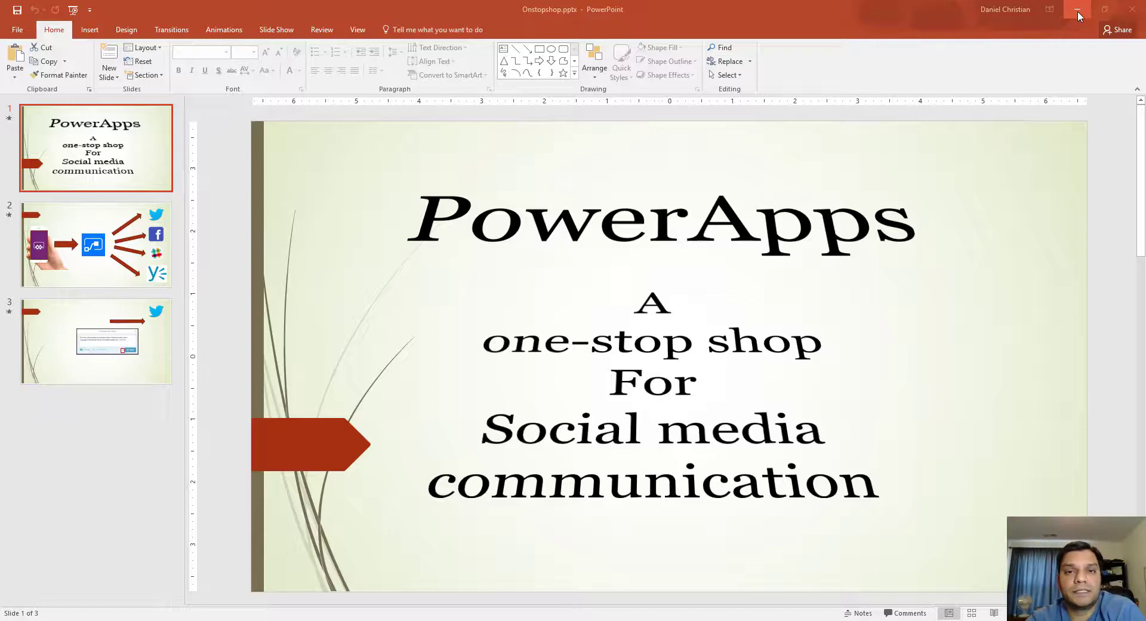
Minimize PowerPoint and open the Test Site's List Template Gallery via Site settings.
click(1078, 16)
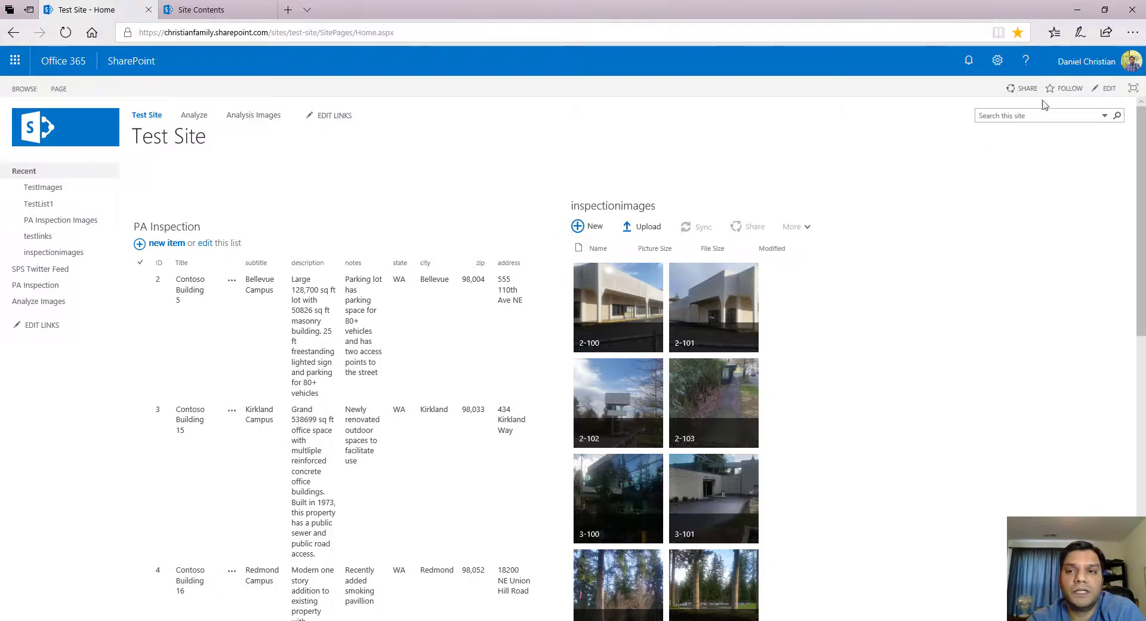
click(996, 60)
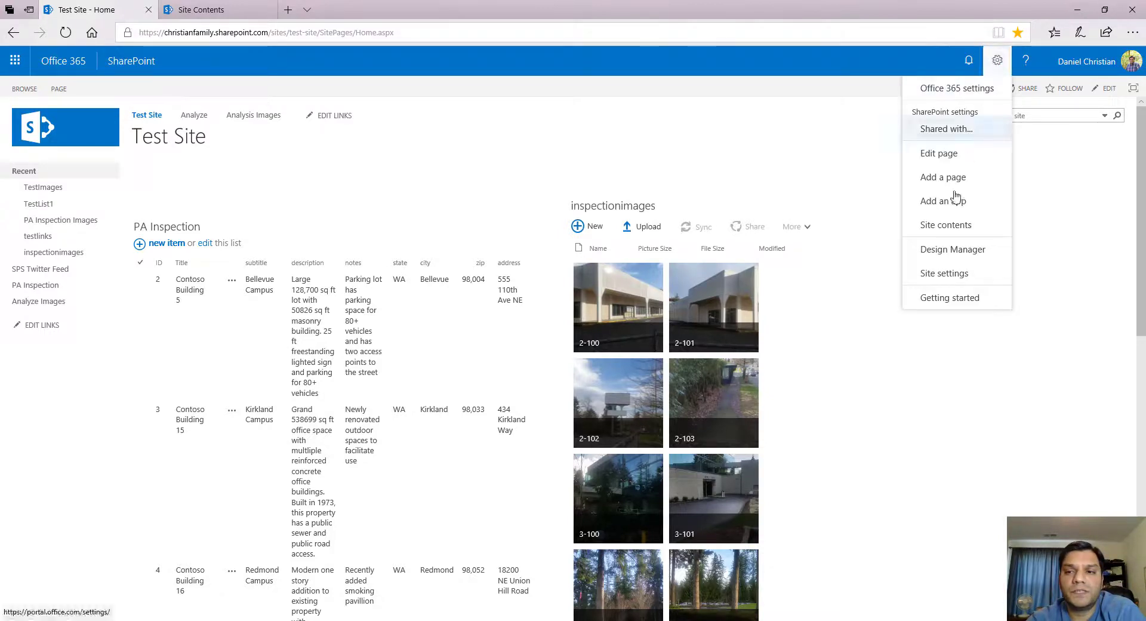
click(944, 273)
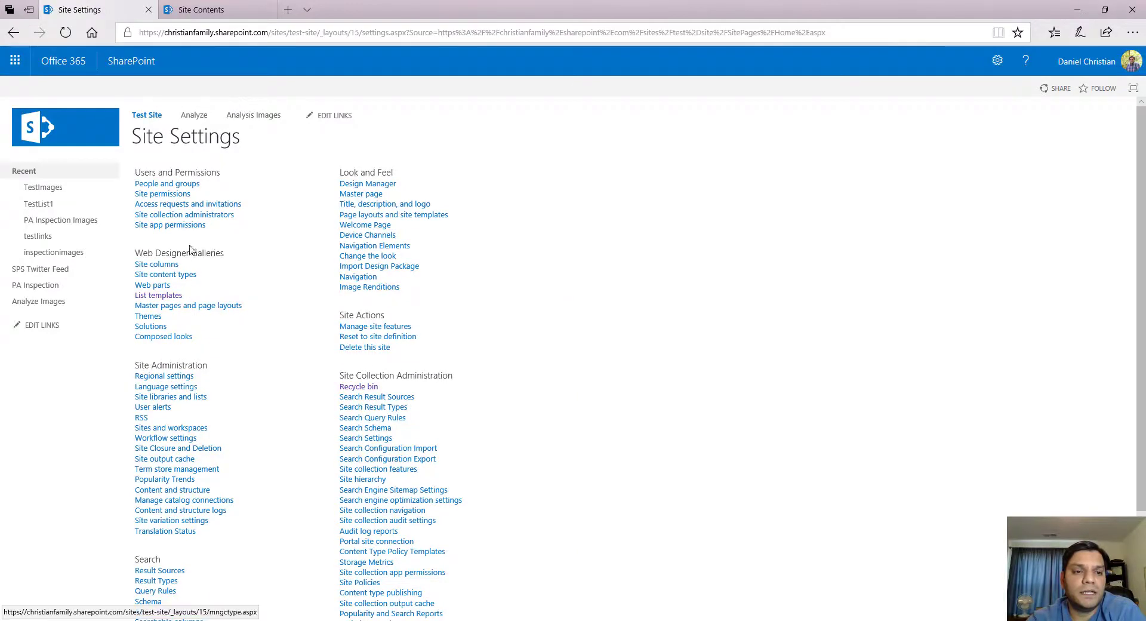
click(171, 296)
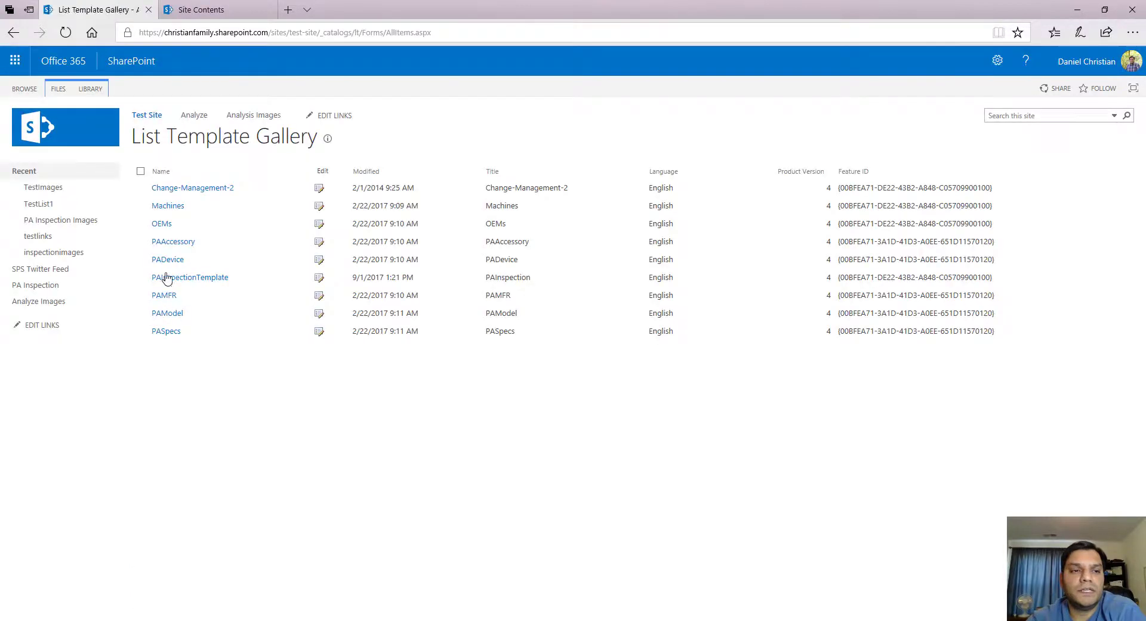
Upload the SocialMedia.stp template file to the List Template Gallery.
click(58, 88)
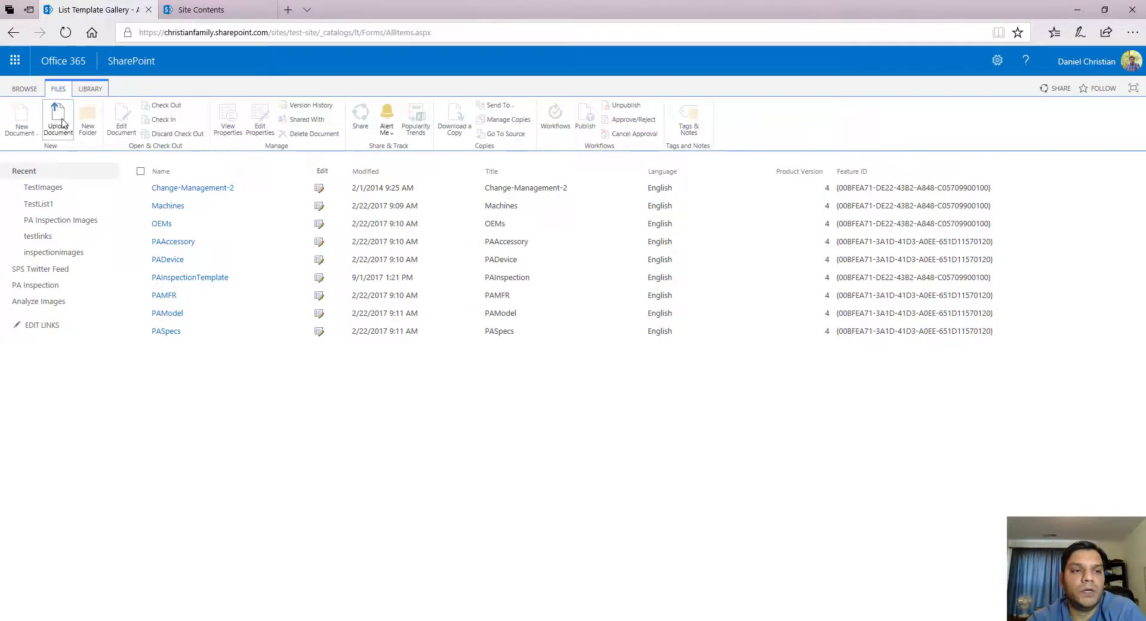
click(57, 119)
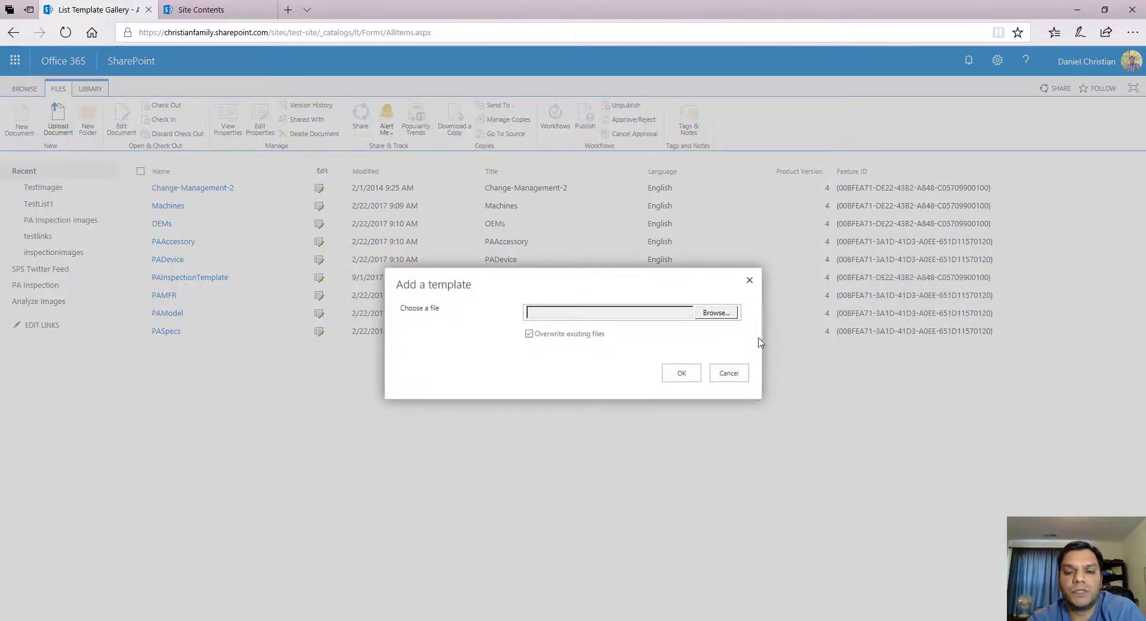
click(714, 312)
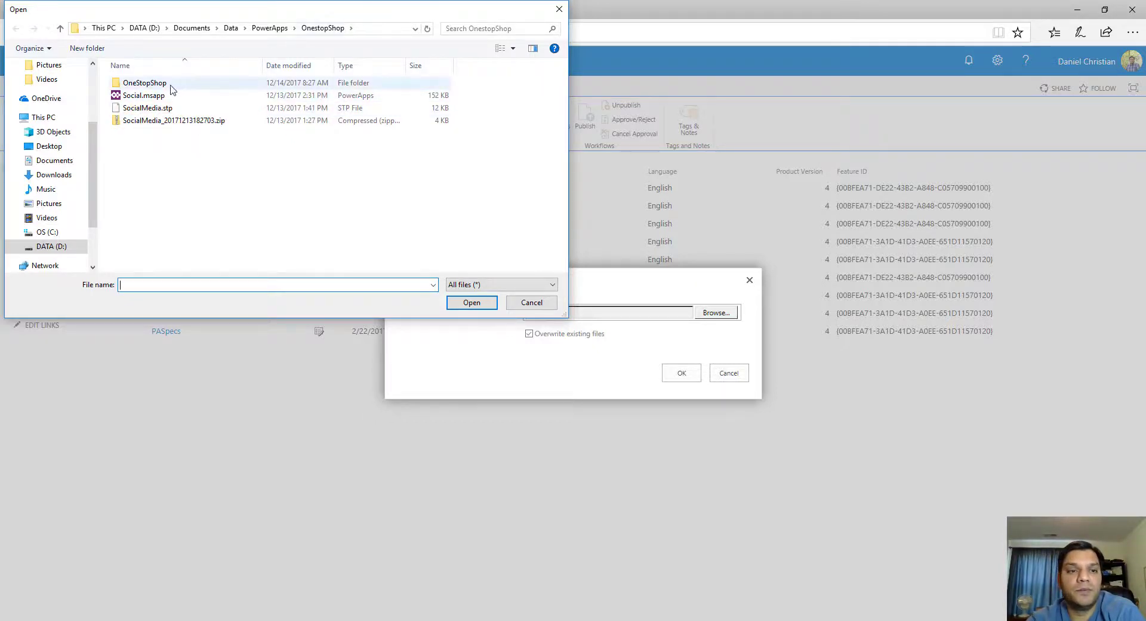
click(159, 109)
click(483, 303)
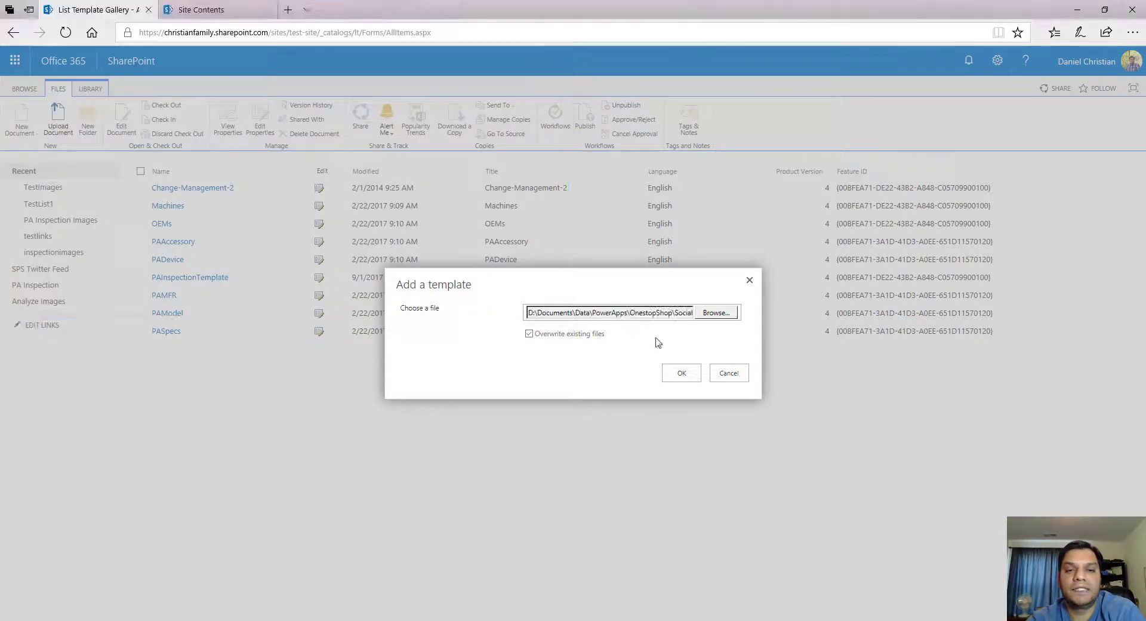
click(678, 374)
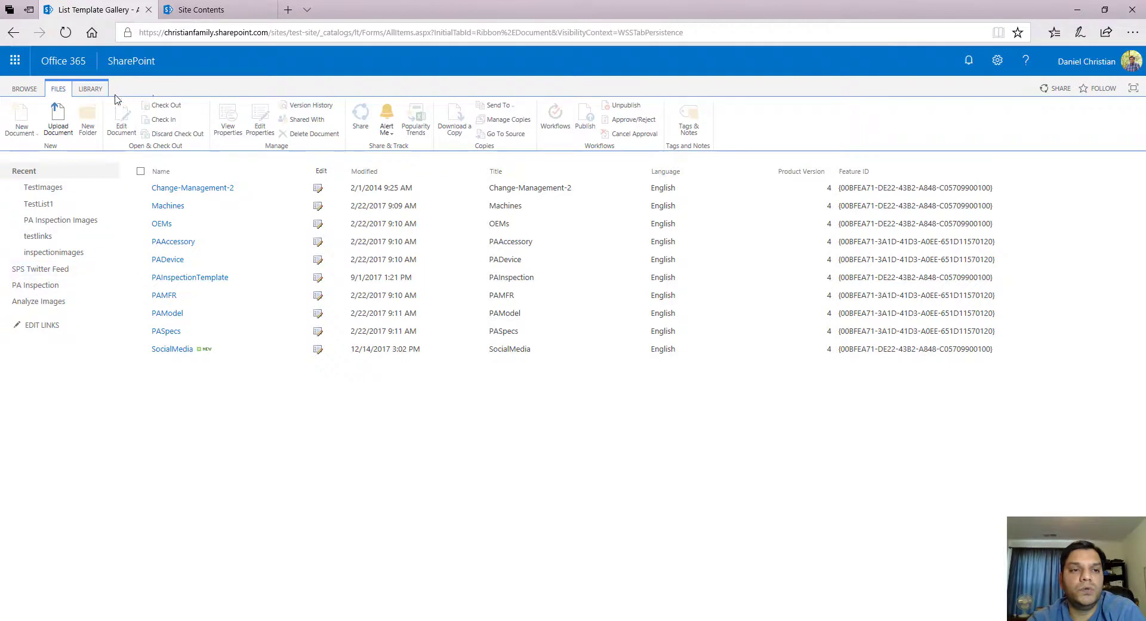
Return to the Test Site home page and open its site contents.
click(25, 88)
click(158, 121)
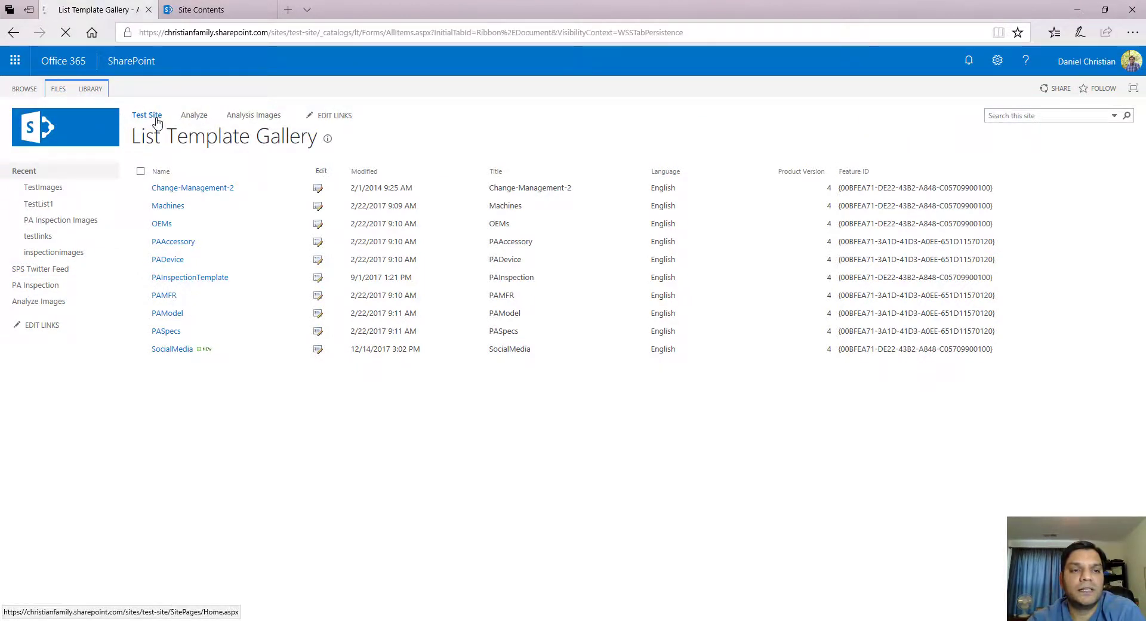
click(997, 60)
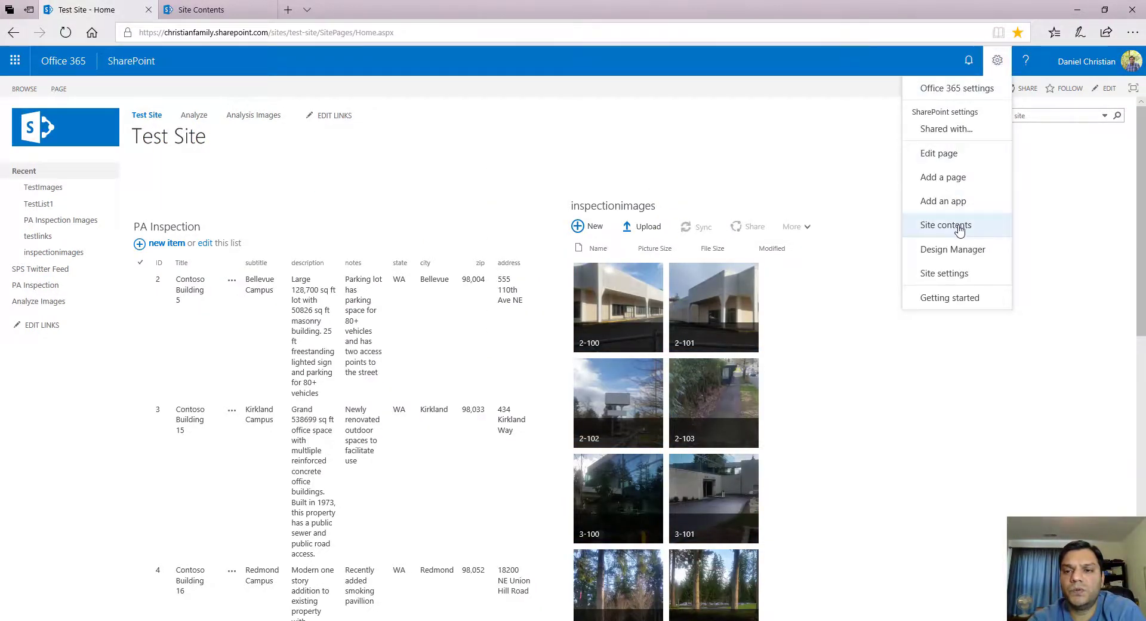
click(955, 225)
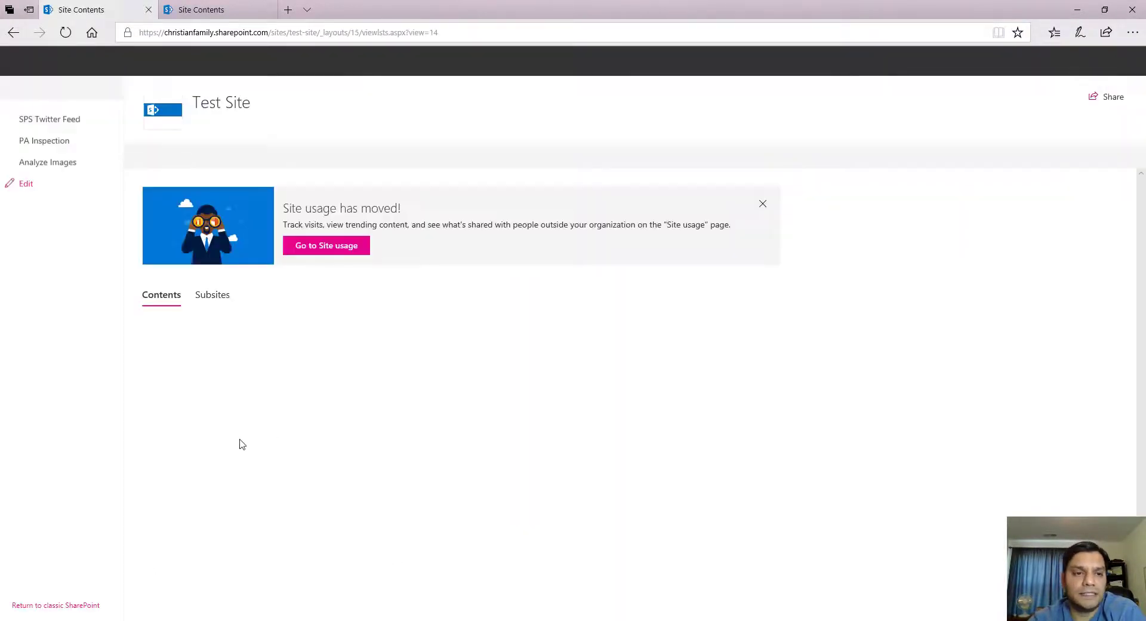
Go to Subsite 1 from the Subsites list and open its site contents.
click(214, 299)
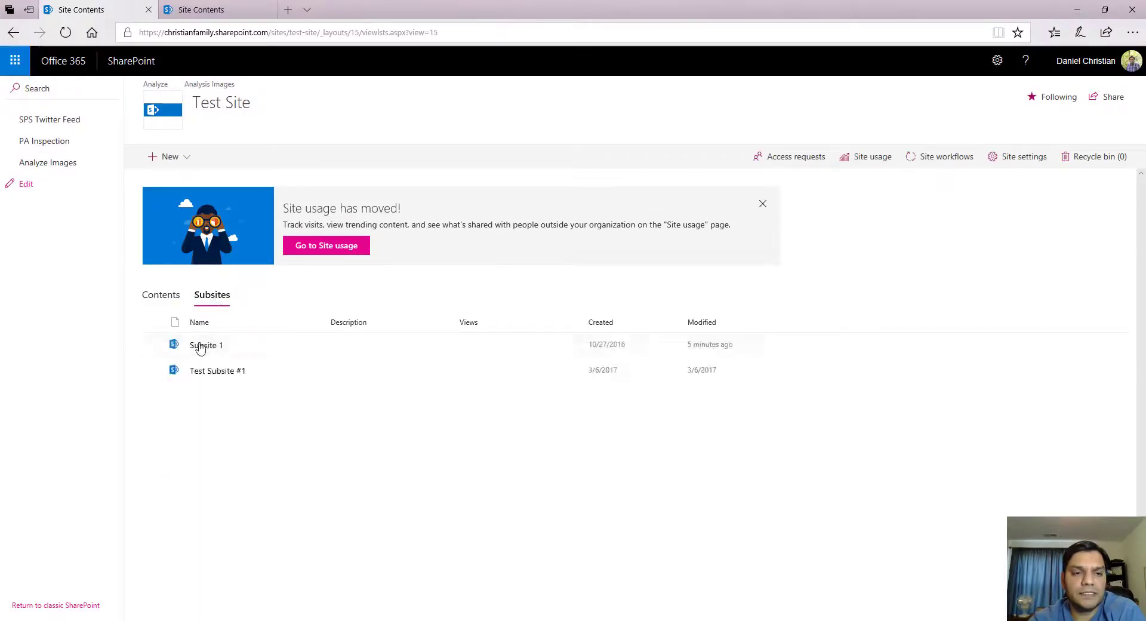
click(204, 346)
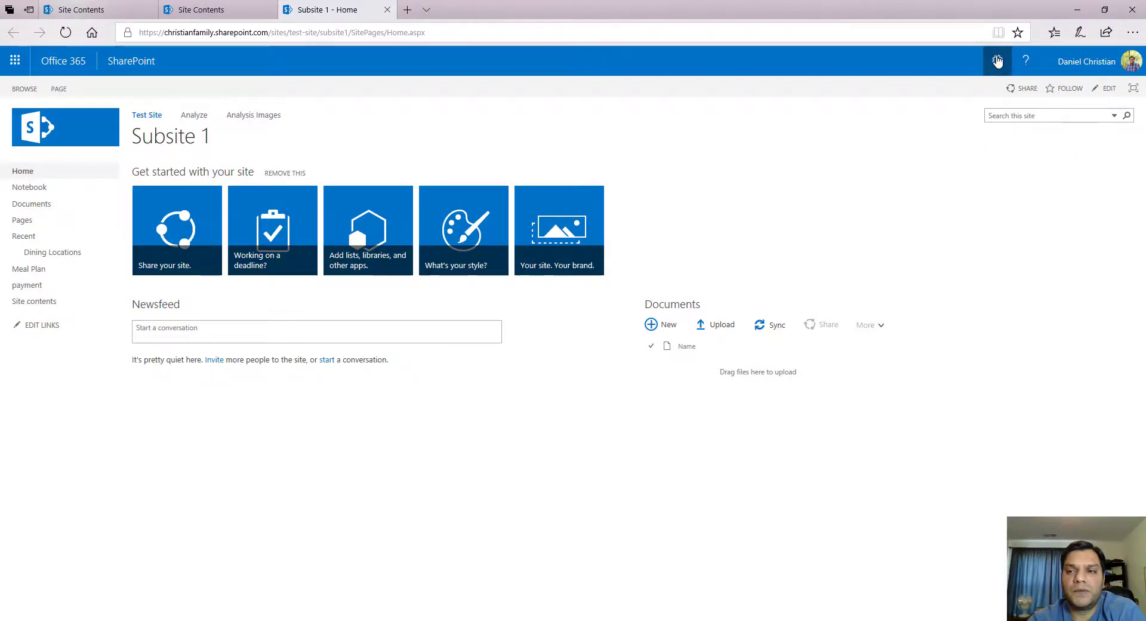
click(998, 60)
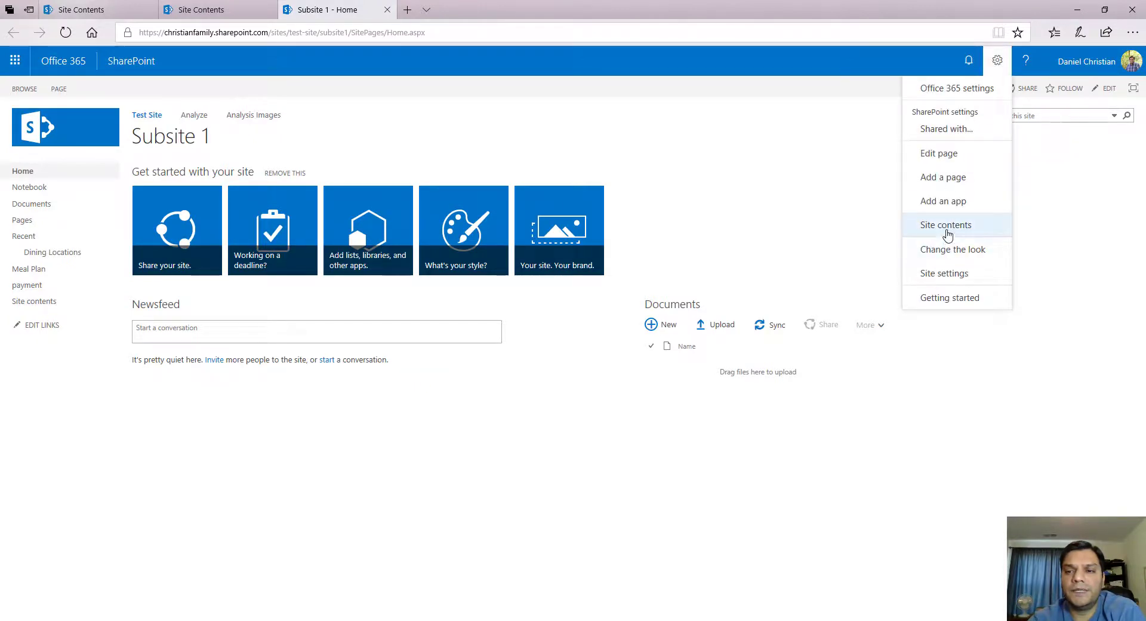
click(946, 226)
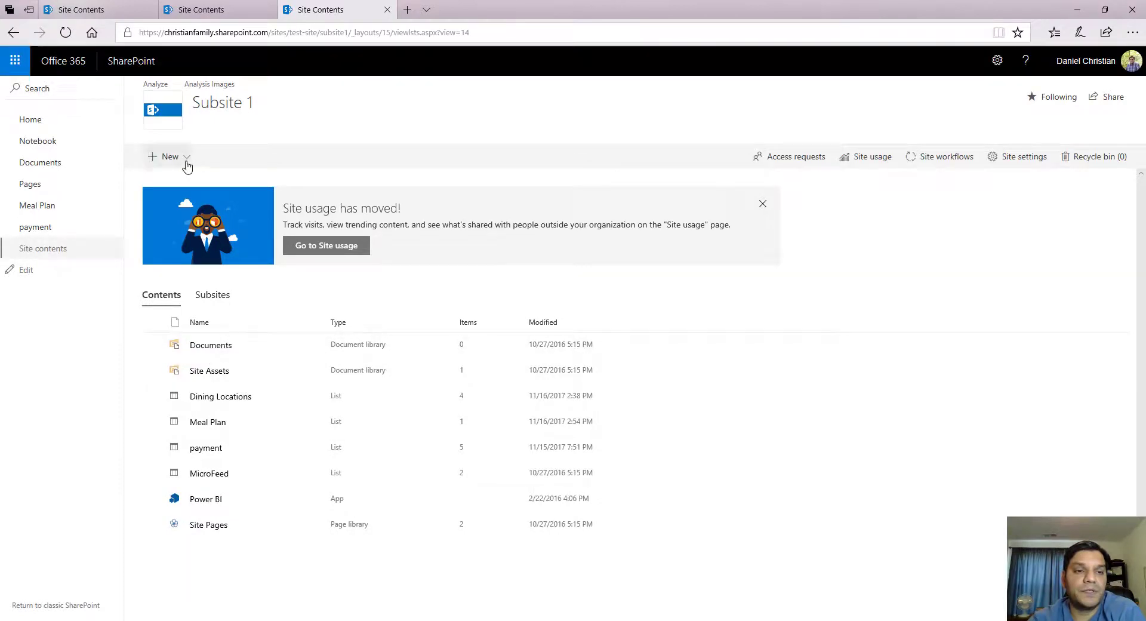
Add a new app from the SocialMedia template on the last apps page, named 'SocialMedia'.
click(186, 160)
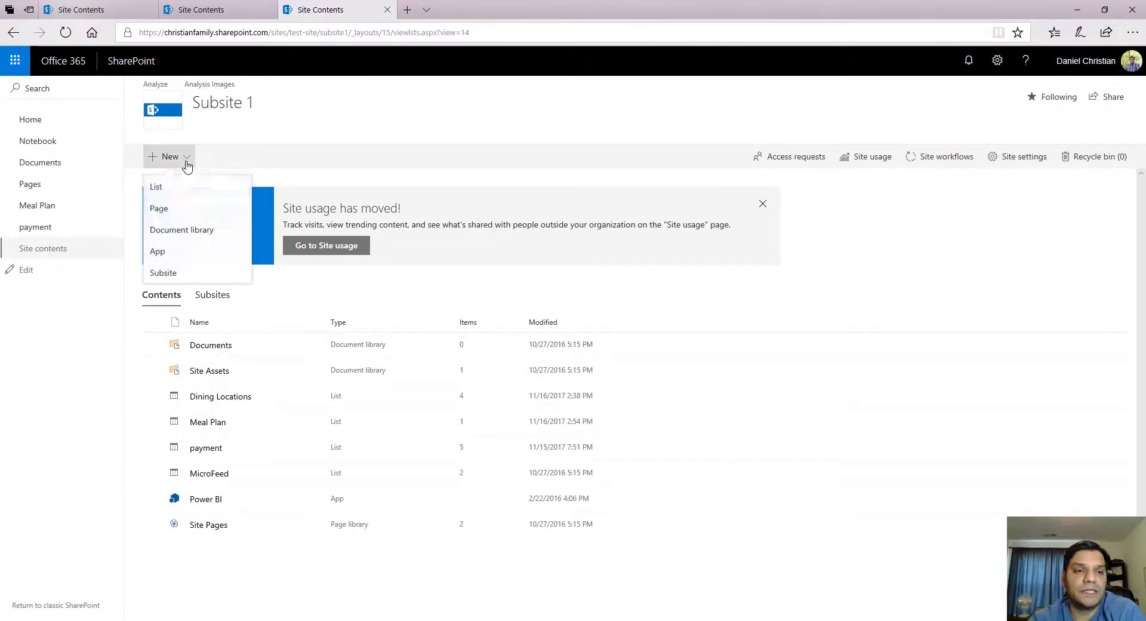
click(158, 256)
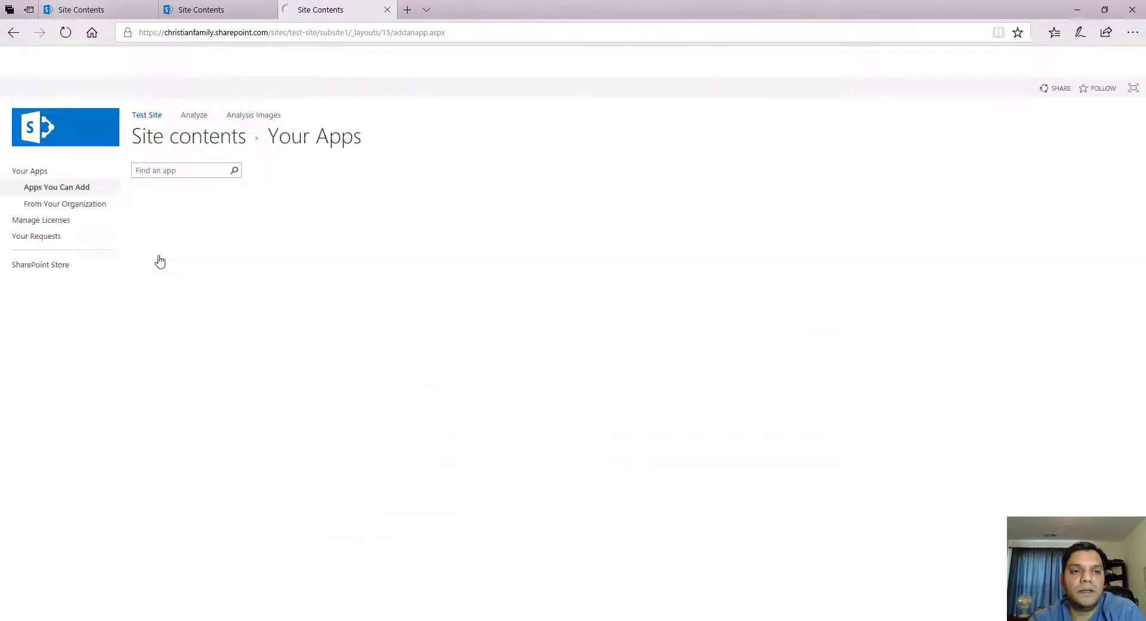
scroll(615, 417, down, 5)
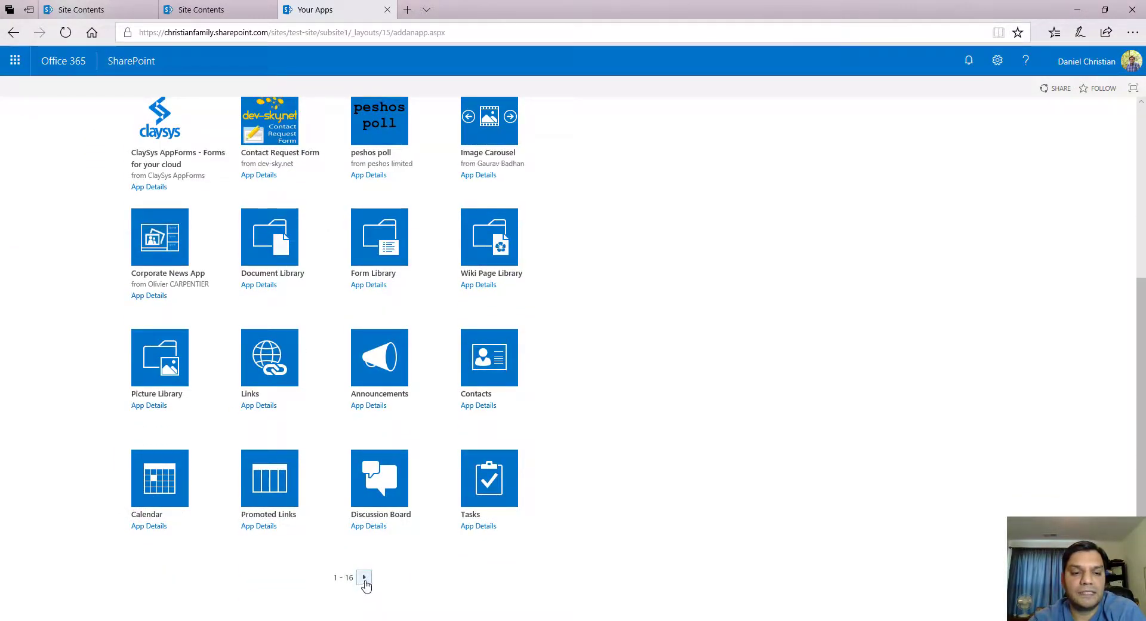
click(364, 578)
click(374, 577)
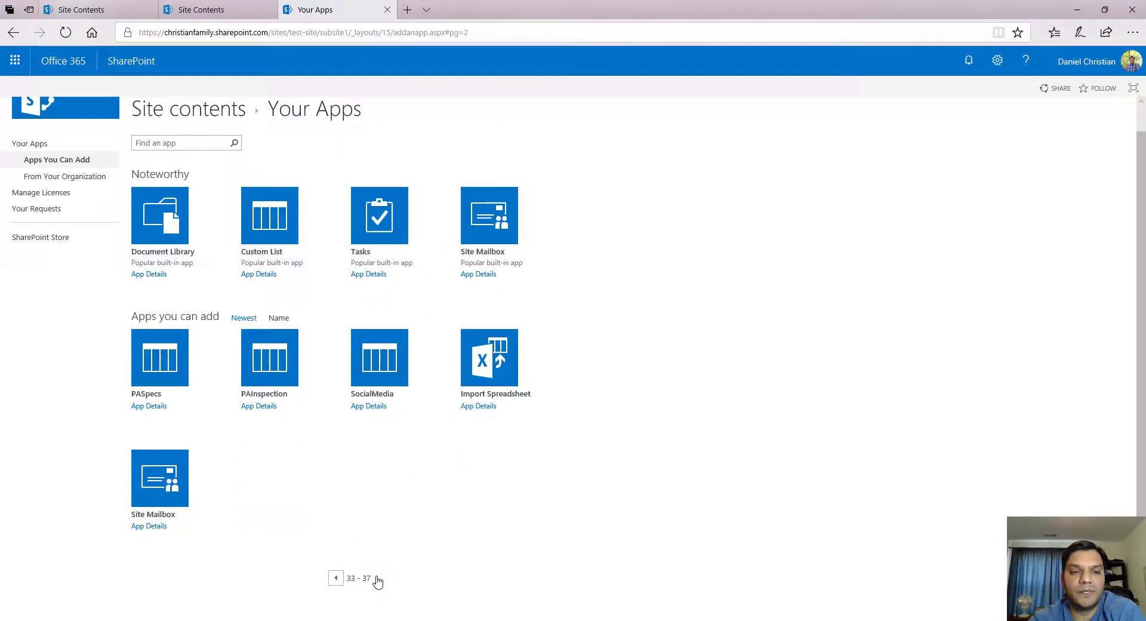
click(389, 365)
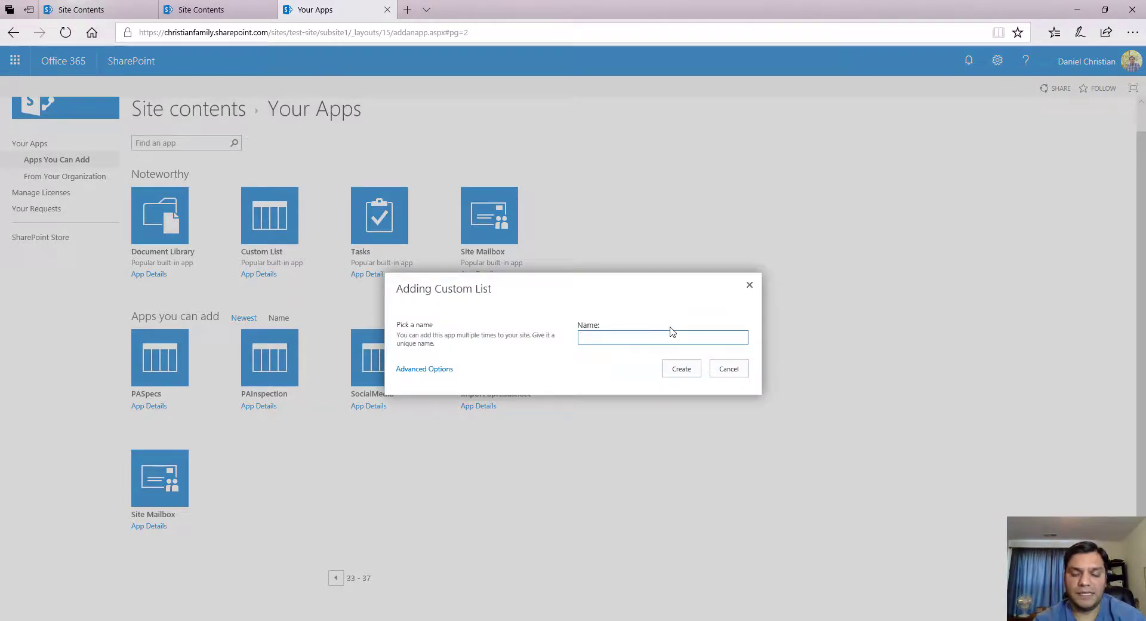
text(SocialMedia)
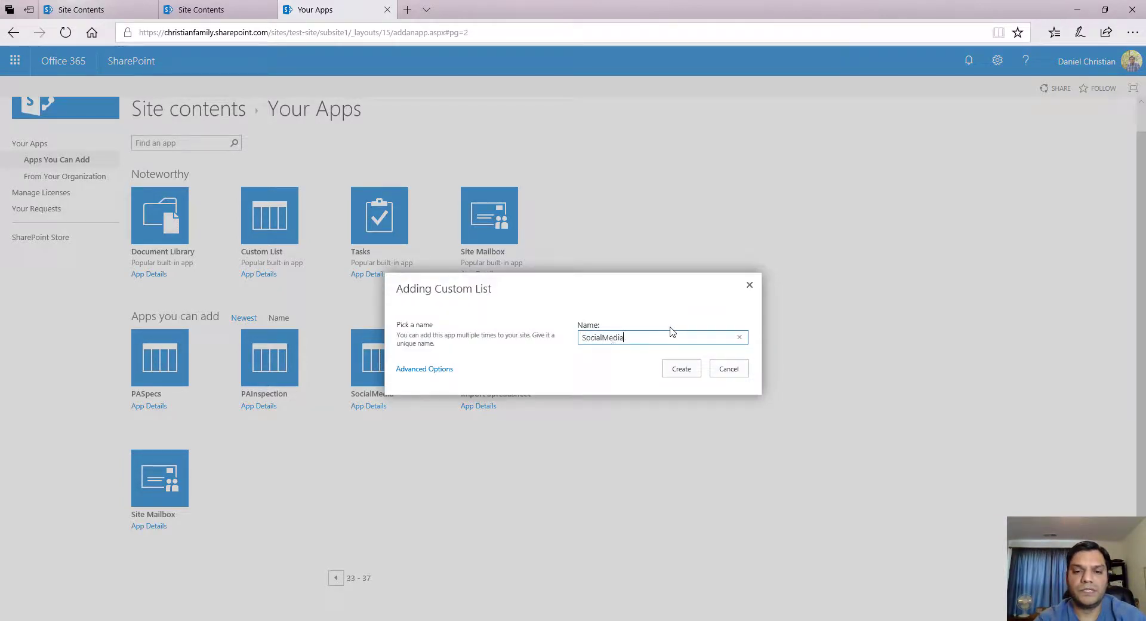
click(683, 369)
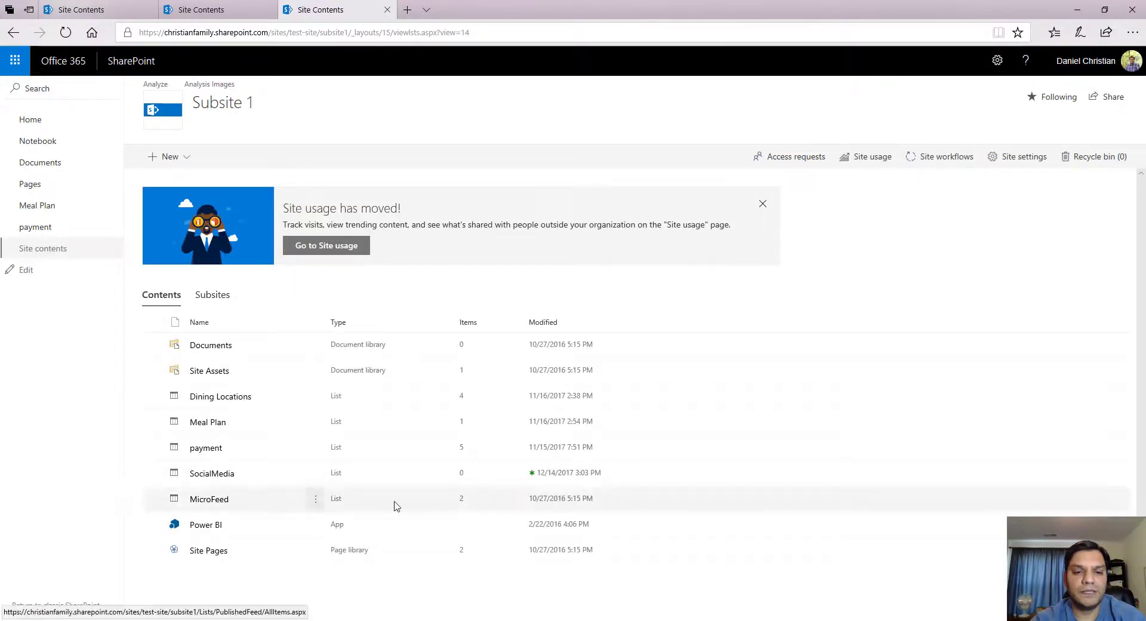
Open the SocialMedia list, review its columns in List settings, and return to the list.
click(219, 475)
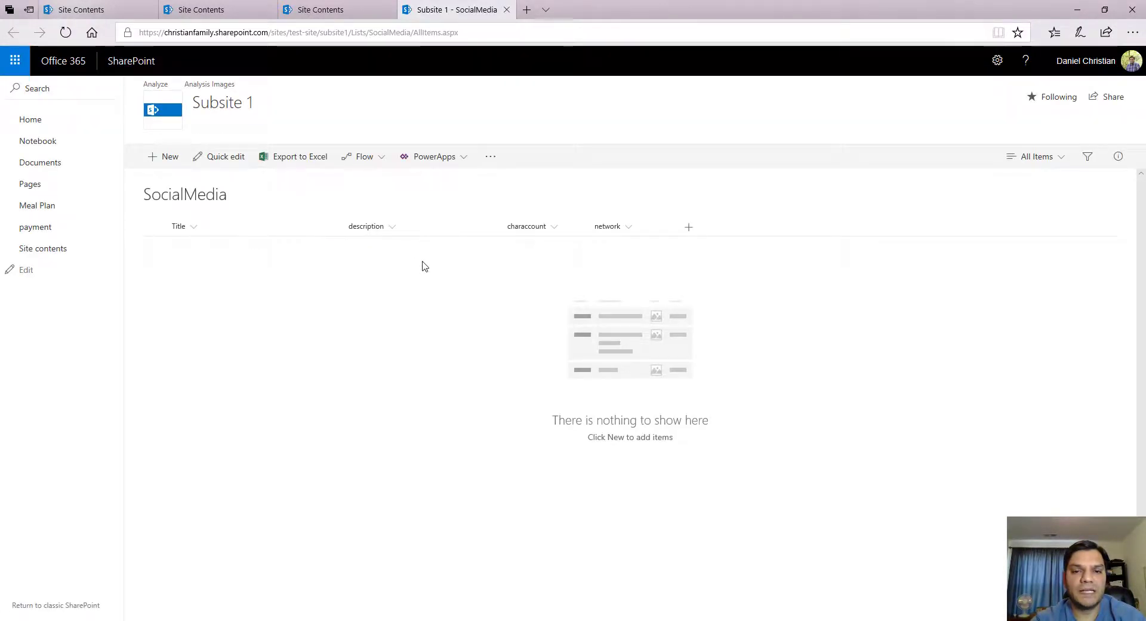
click(997, 62)
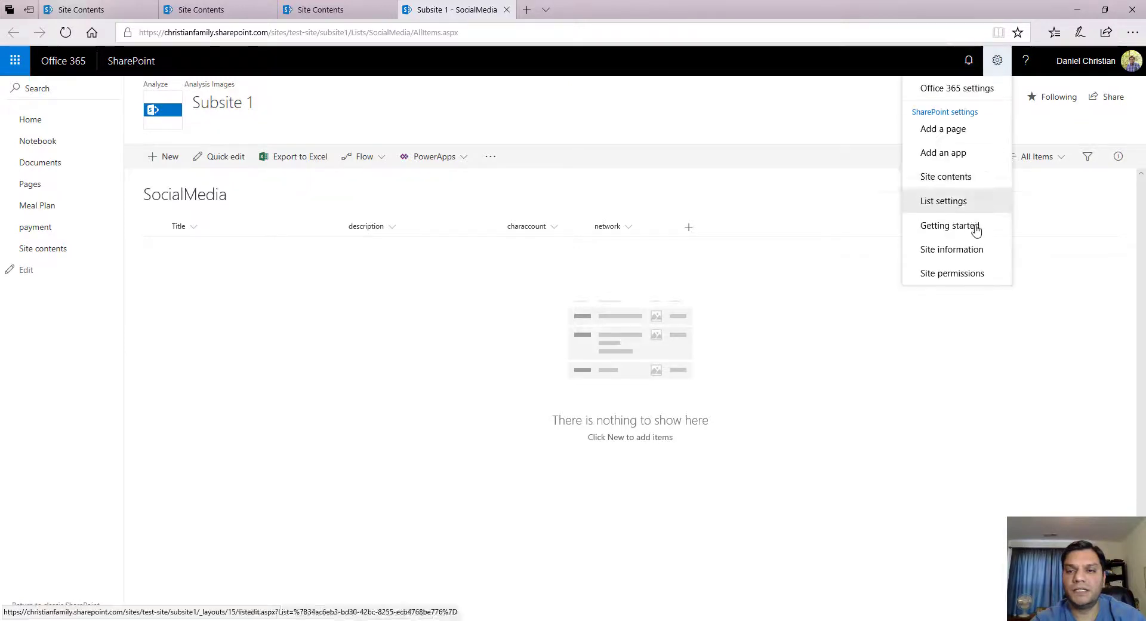
click(954, 200)
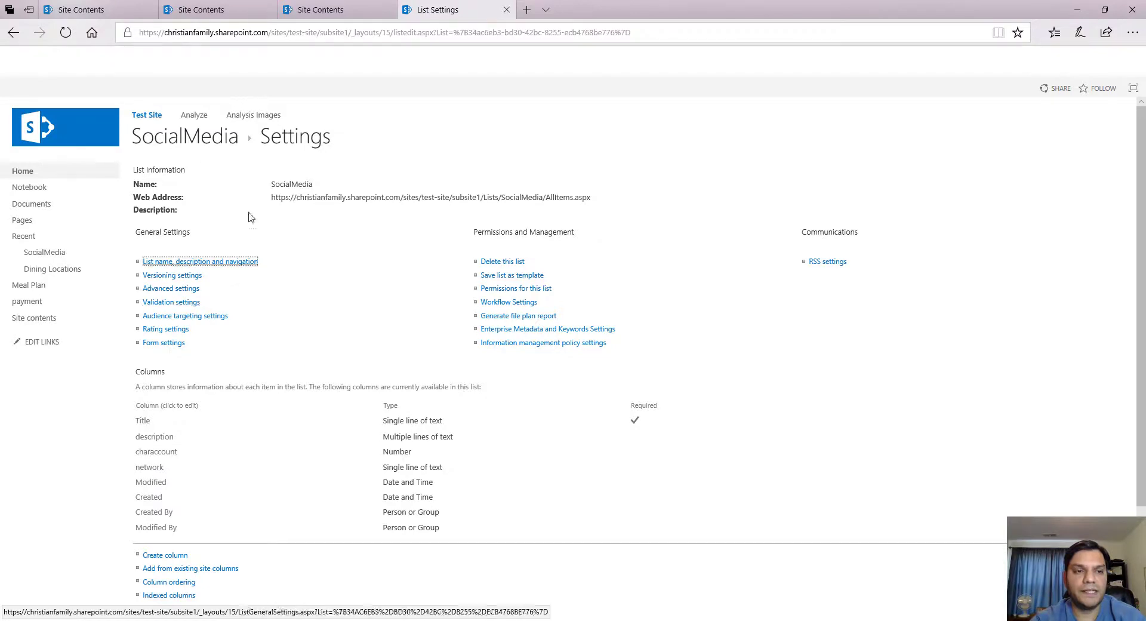
click(189, 145)
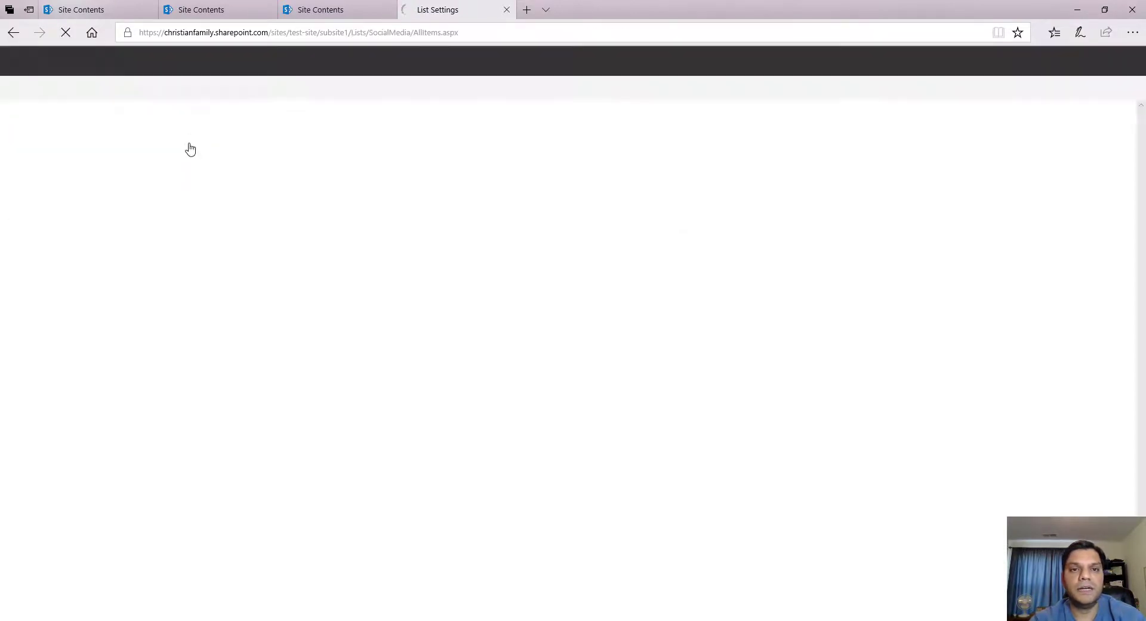